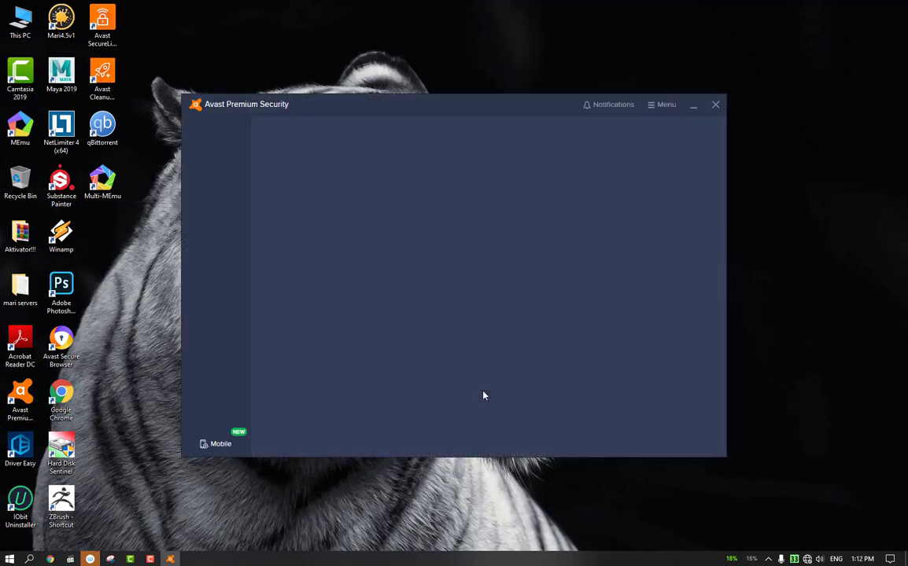
- Reset all Avast settings to their default values from the general troubleshooting settings
left_click(653, 110)
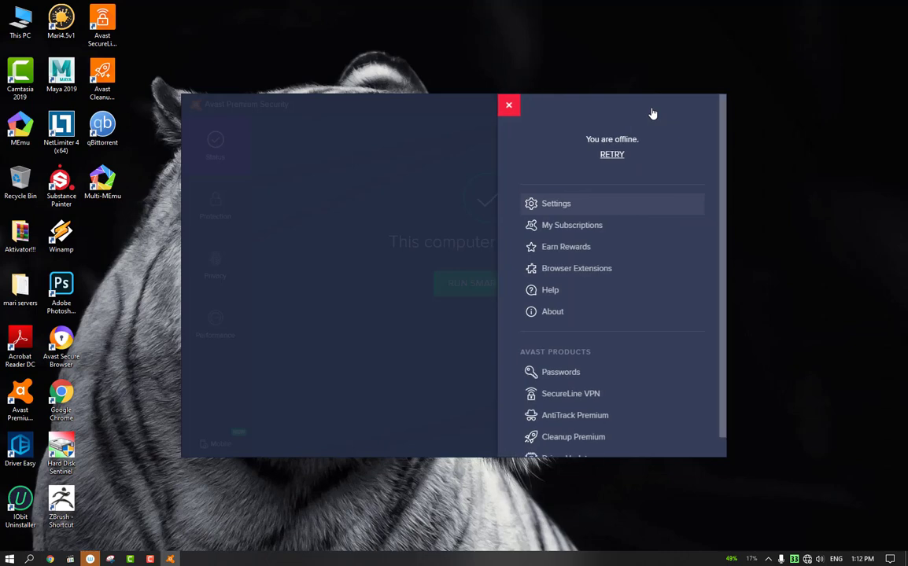
left_click(556, 204)
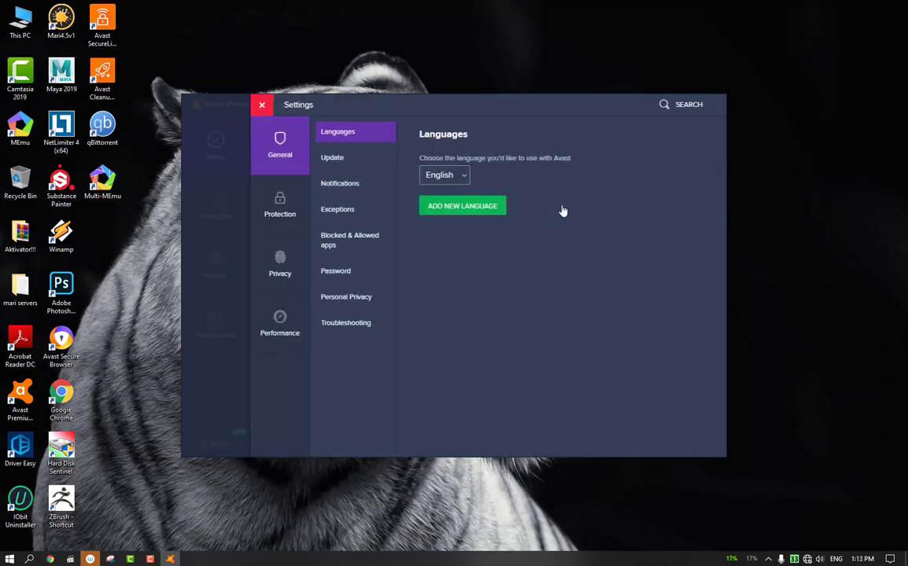
left_click(340, 329)
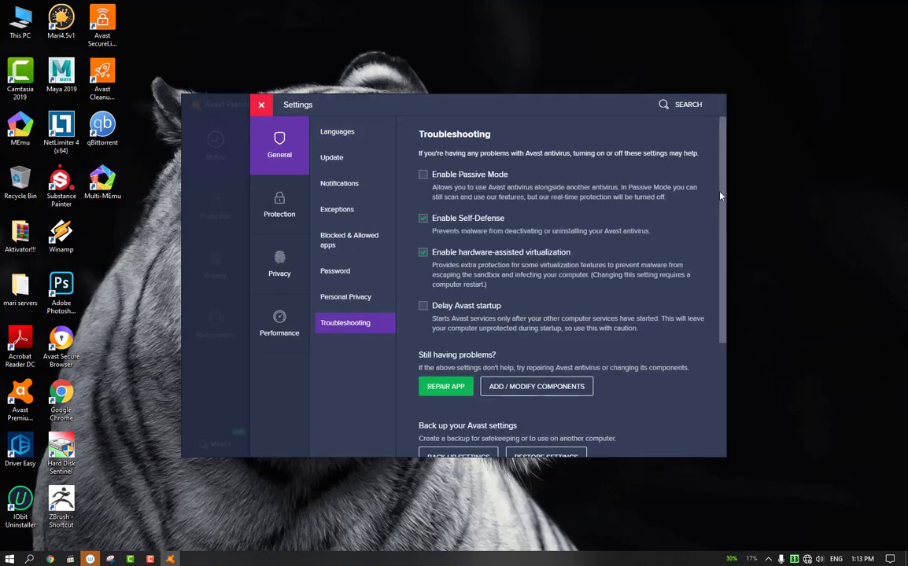
scroll(725, 281, "down", 3)
scroll(725, 281, "down", 2)
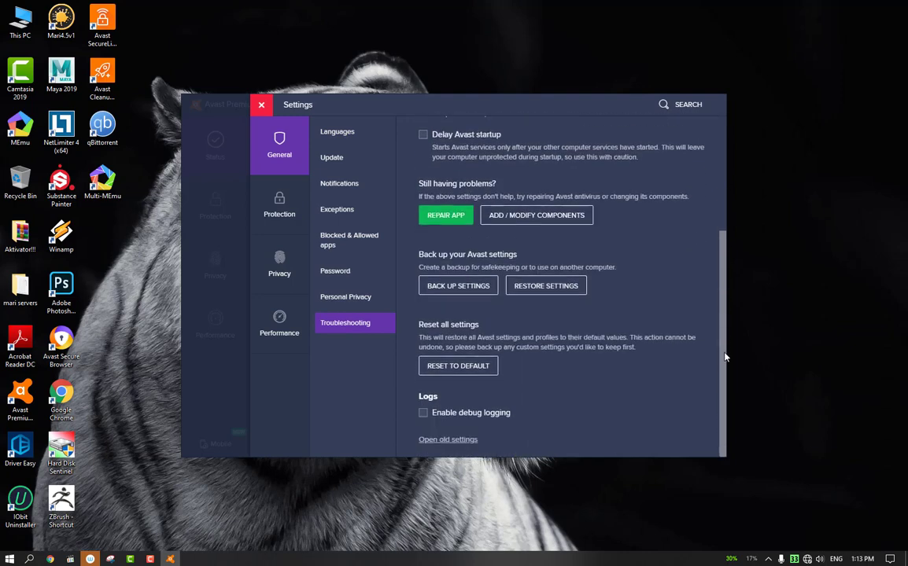
left_click(452, 369)
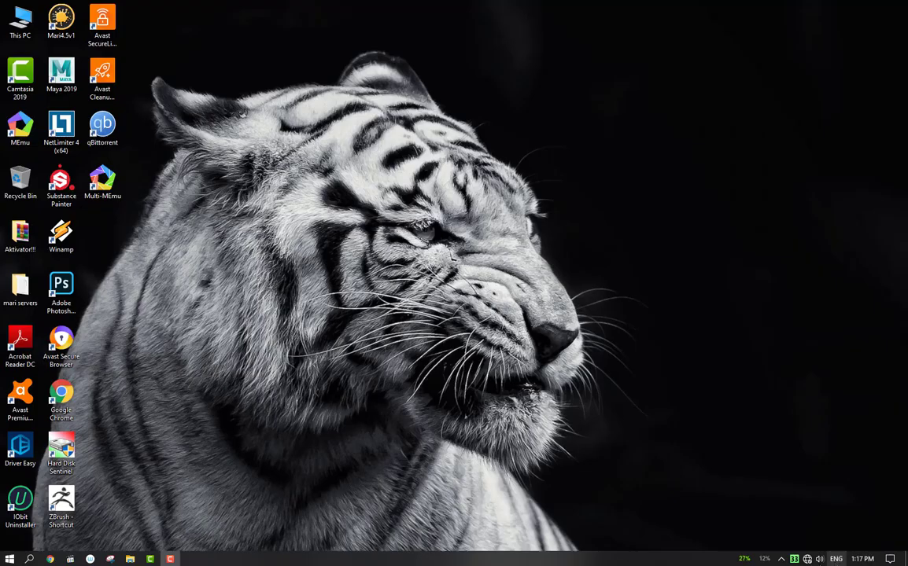
- Reopen Avast Premium Security and open the old settings from the general troubleshooting settings
left_click(781, 558)
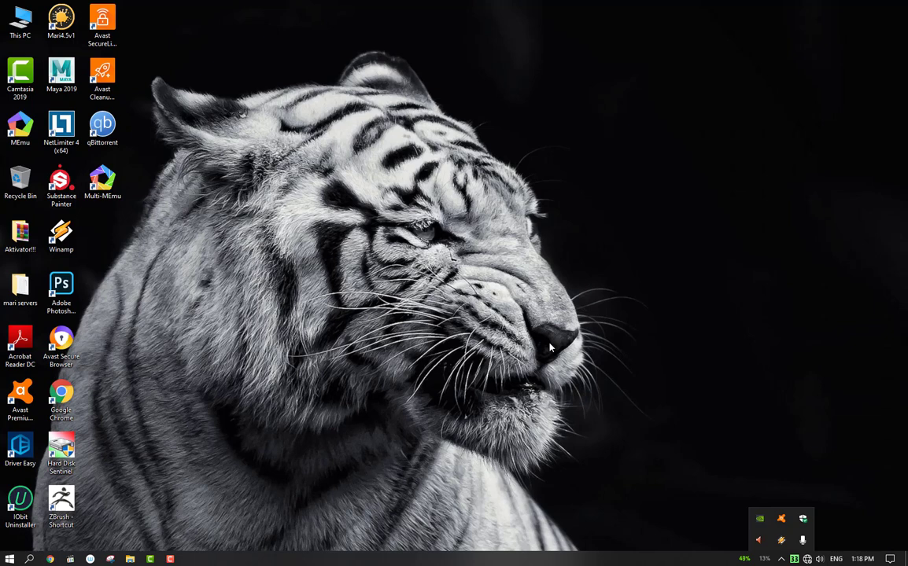
left_click(781, 521)
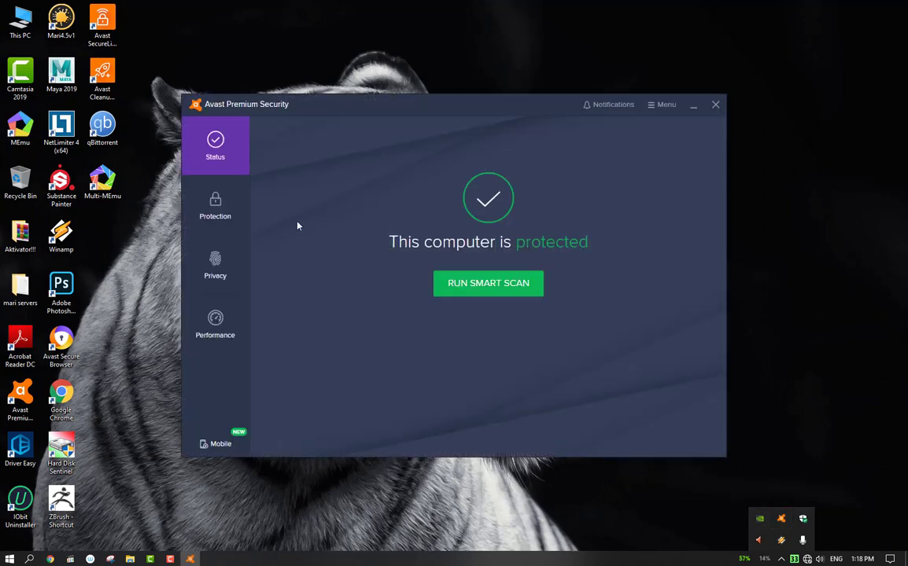
left_click(660, 107)
left_click(553, 205)
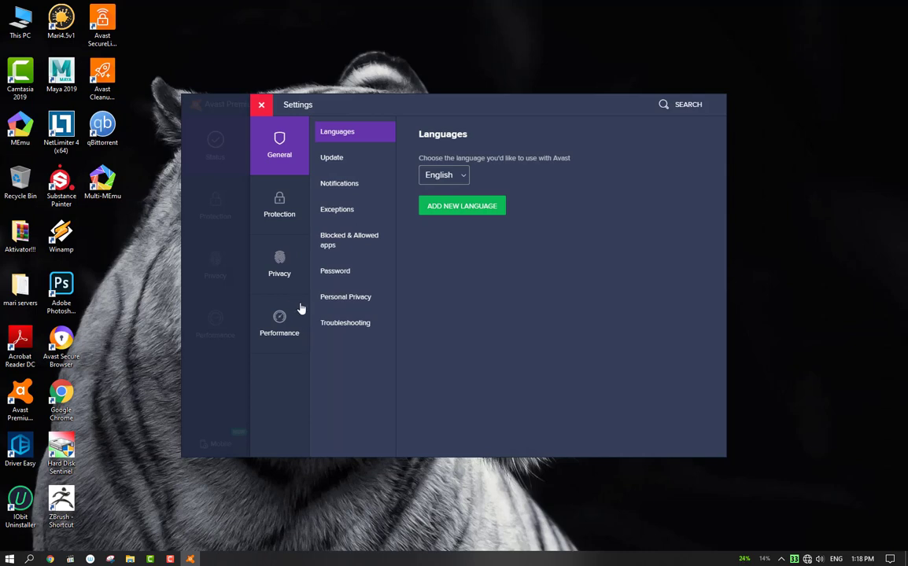
left_click(333, 327)
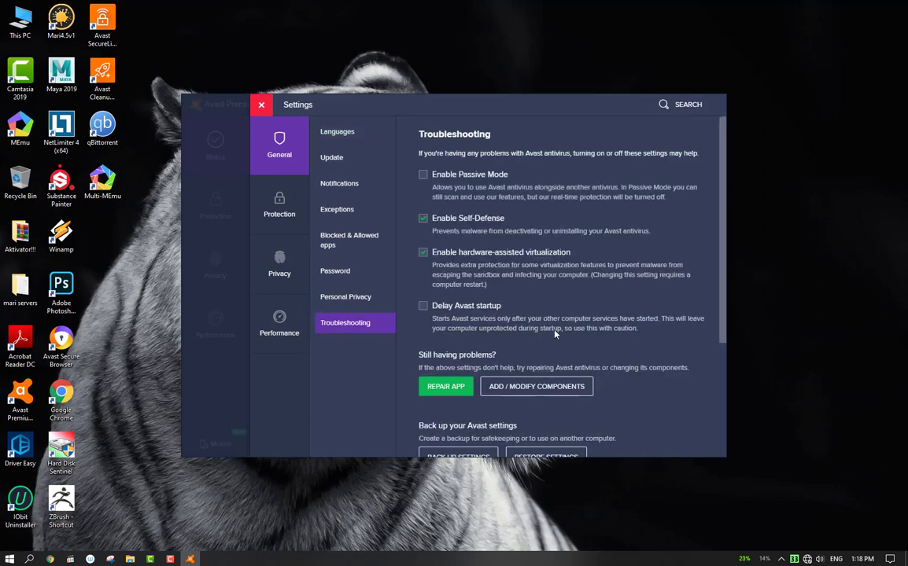
scroll(603, 306, "down", 3)
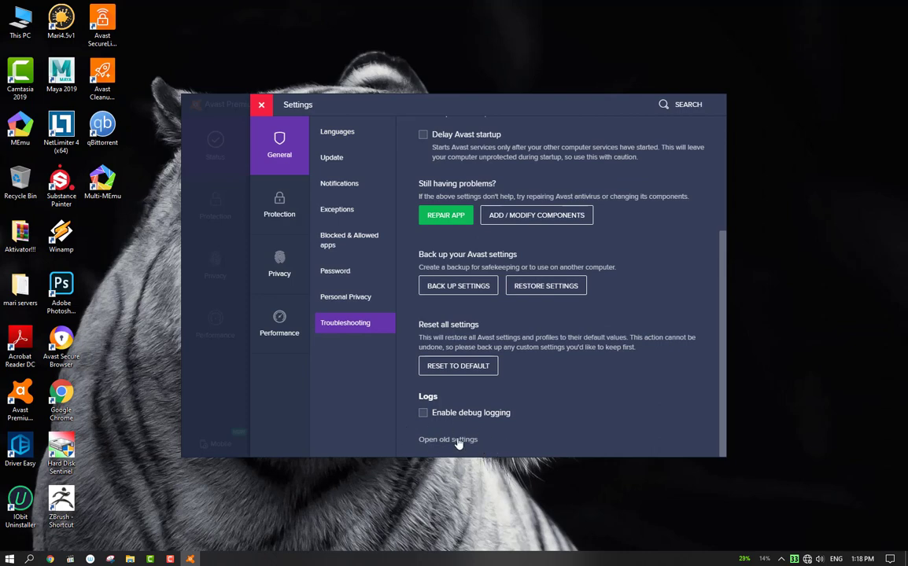
left_click(459, 440)
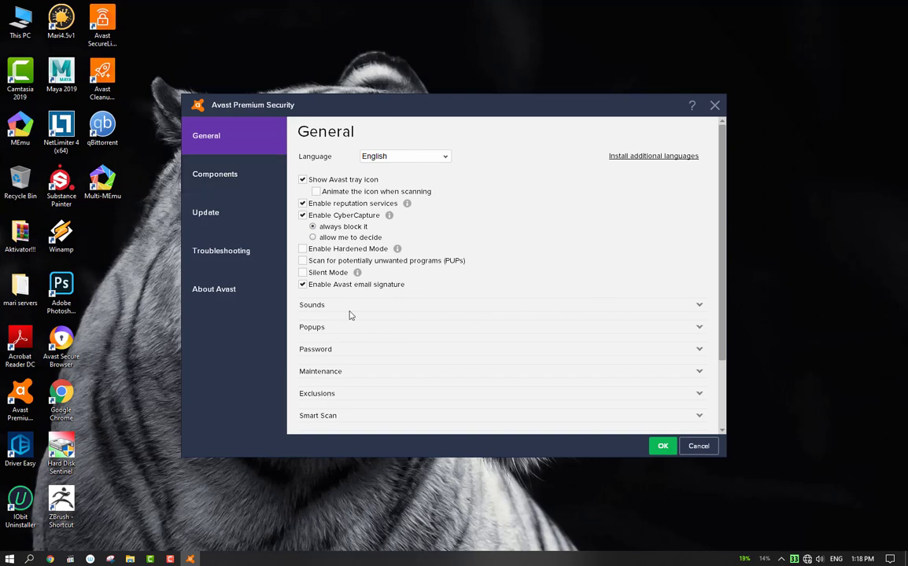
- Turn off HTTPS scanning in the Web Shield component's main settings and save the change
left_click(228, 177)
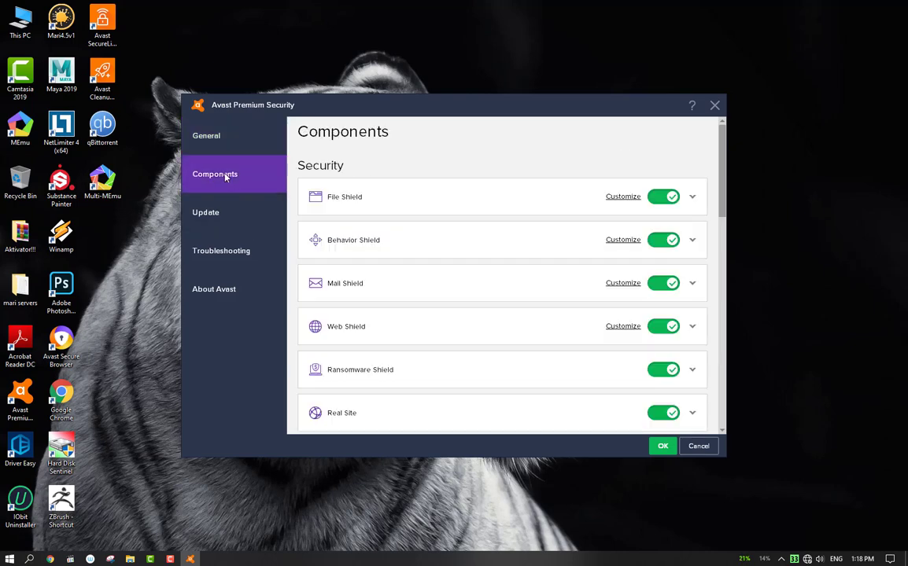
left_click(620, 331)
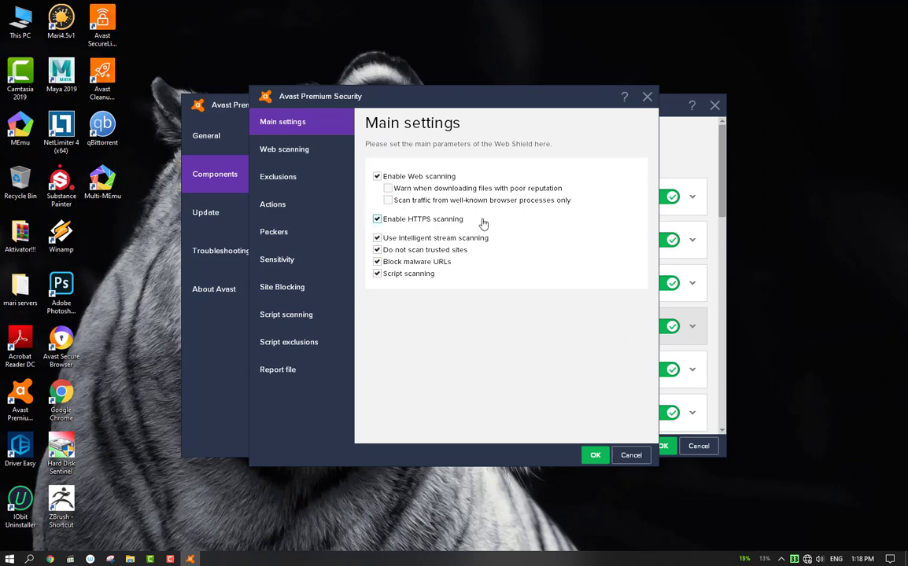
left_click(377, 219)
left_click(590, 455)
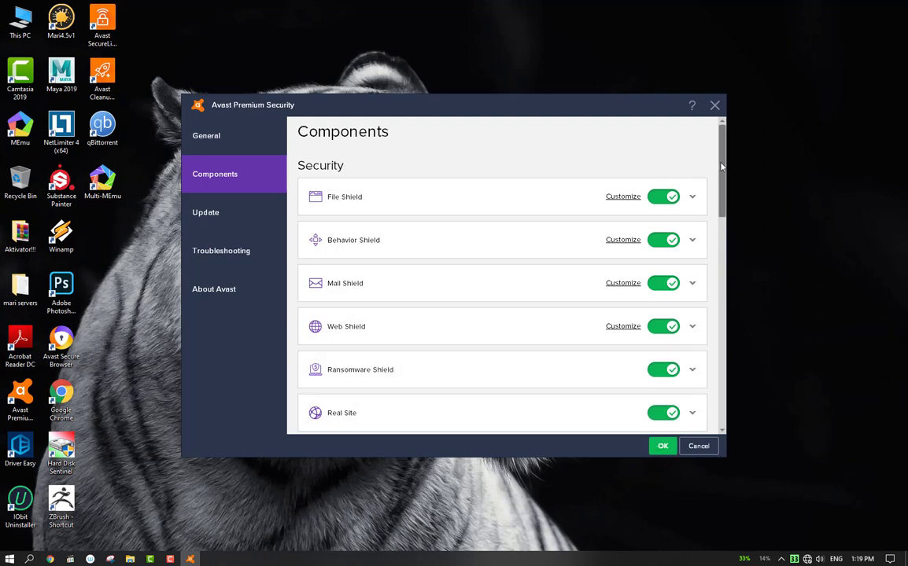
- In the Firewall component's network profiles, set Unidentified network and Network to Private and turn off automatic profile switching
scroll(719, 194, "down", 3)
scroll(718, 197, "down", 3)
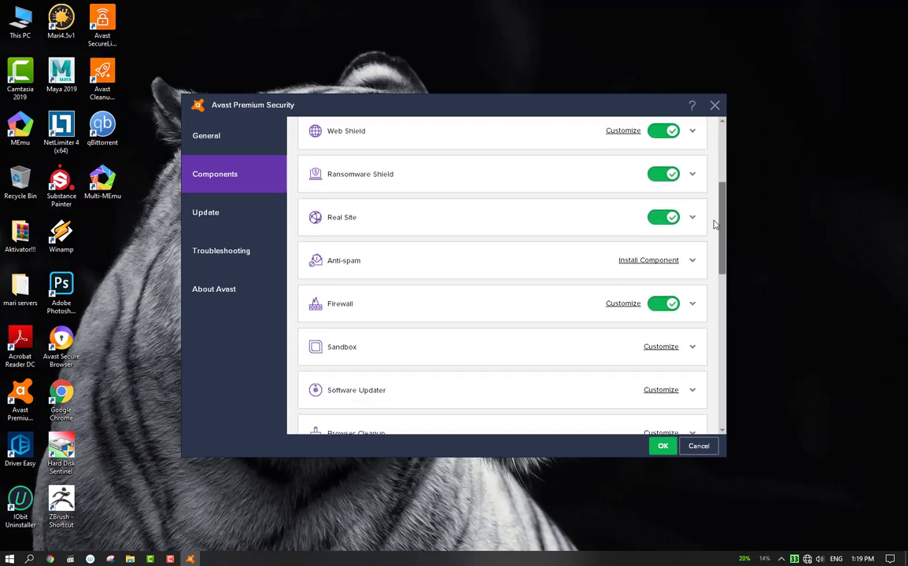
left_click(614, 270)
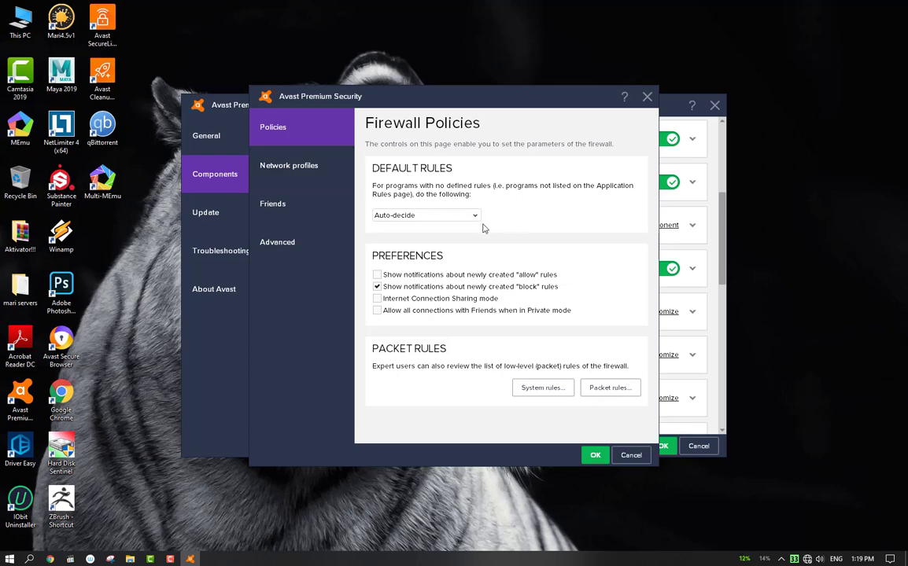
left_click(286, 165)
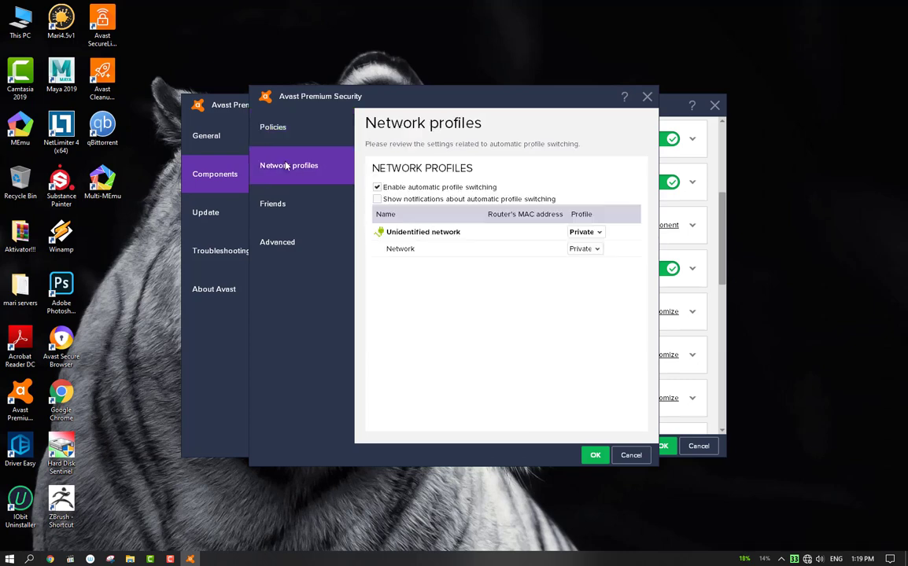
left_click(599, 232)
left_click(582, 245)
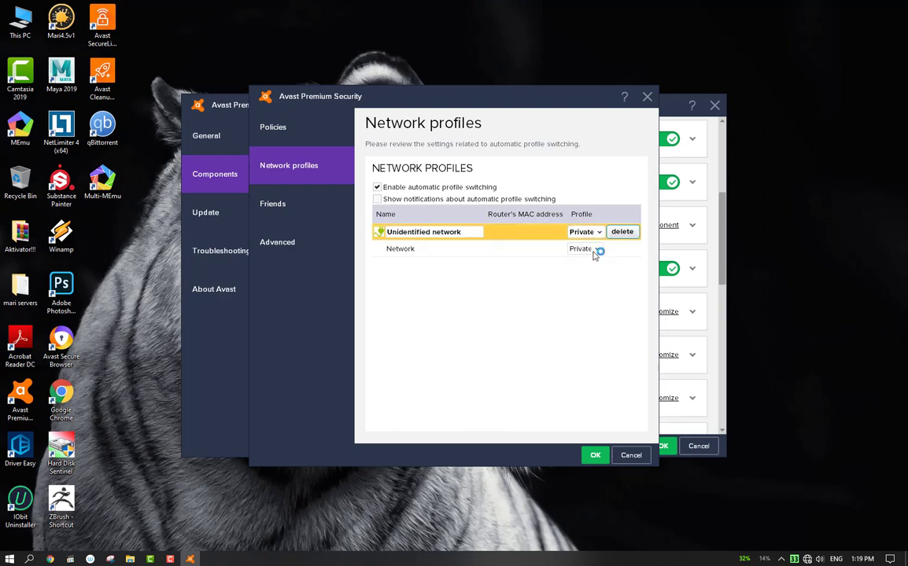
left_click(596, 250)
left_click(523, 240)
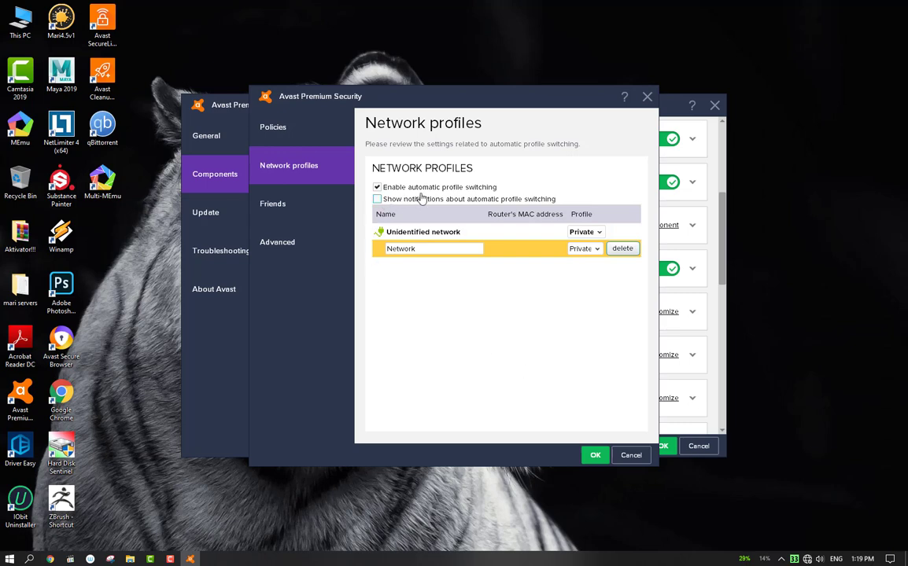
left_click(377, 188)
- Review the firewall's Friends and Advanced pages, toggle automatic port scan detection on and back off, and save the firewall settings
left_click(293, 204)
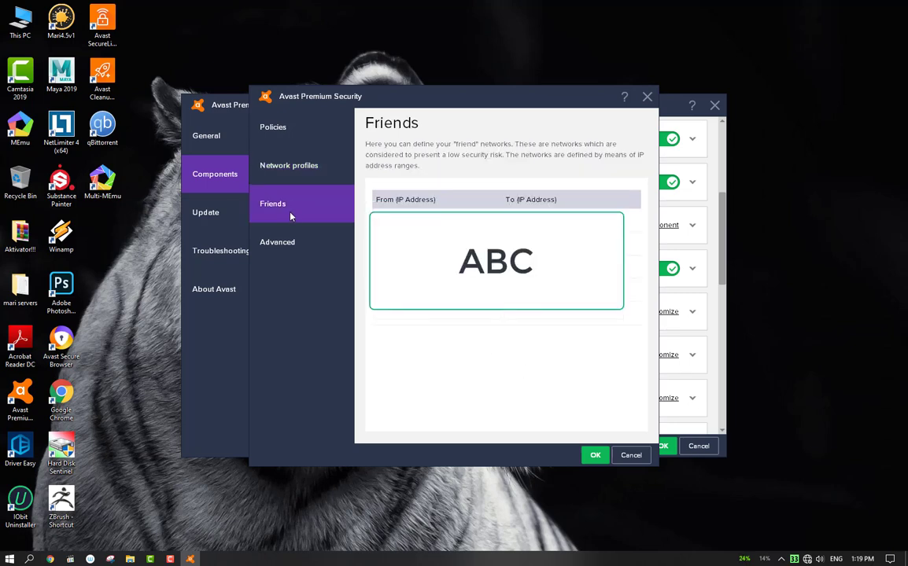
left_click(291, 242)
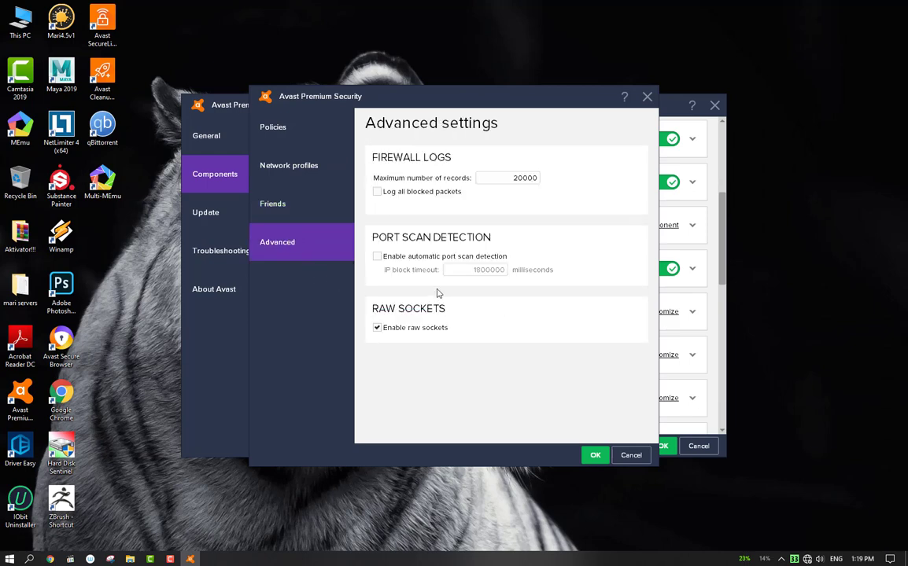
left_click(378, 257)
left_click(378, 258)
left_click(596, 456)
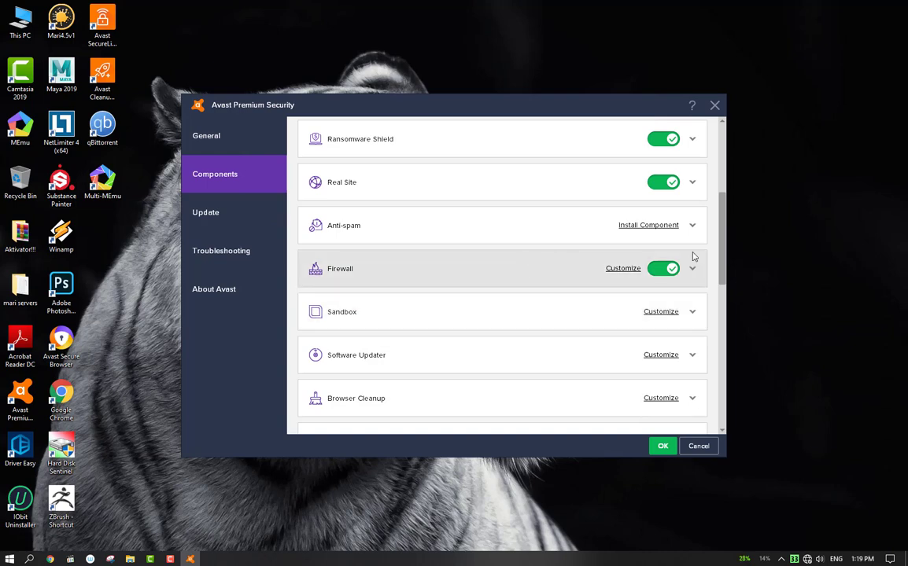
- Look through the remaining components, save the old settings, and close the settings to return to the status overview
left_click_drag(723, 229, 722, 239)
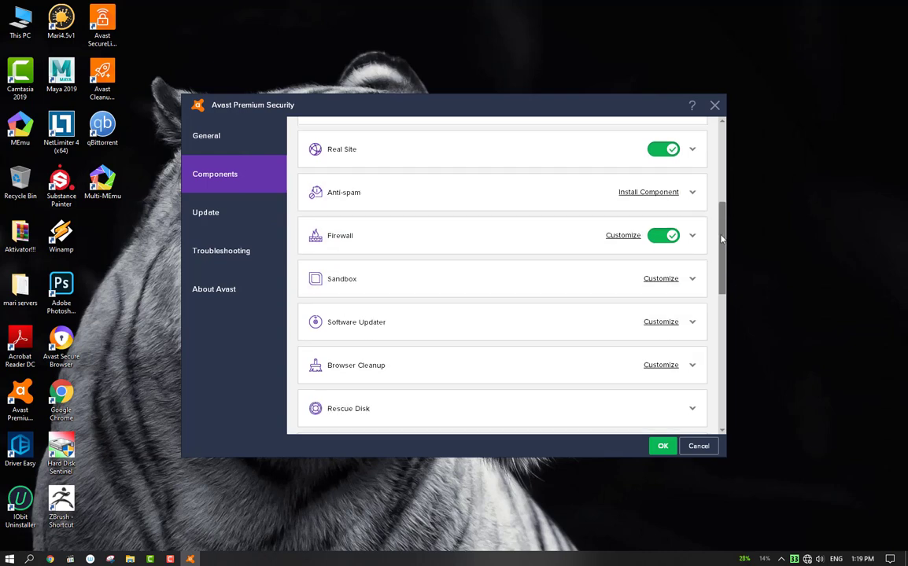
scroll(721, 236, "down", 1)
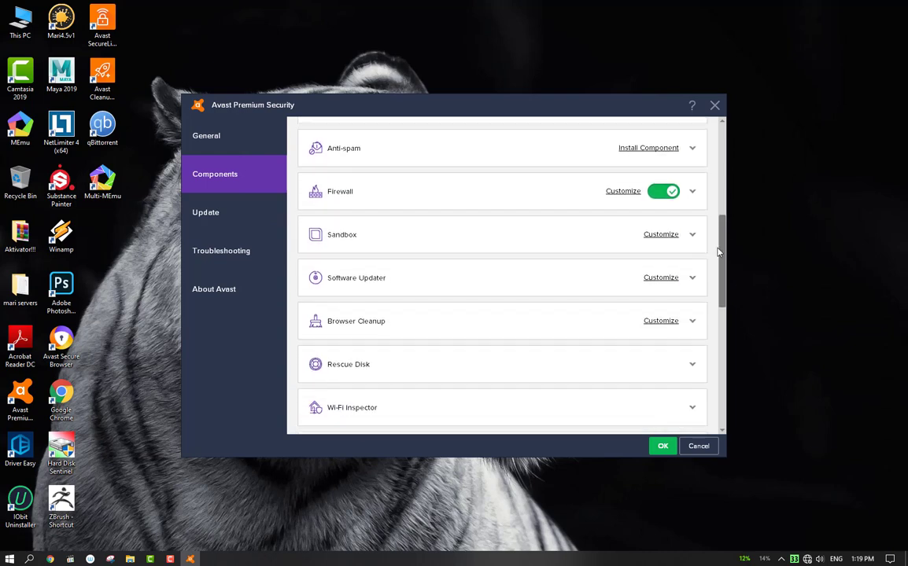
left_click_drag(716, 229, 716, 159)
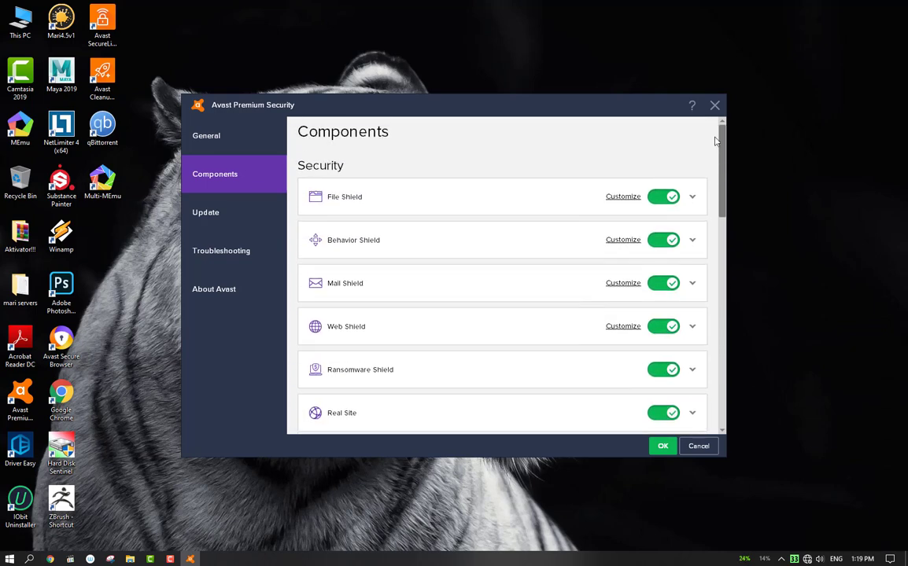
left_click(662, 446)
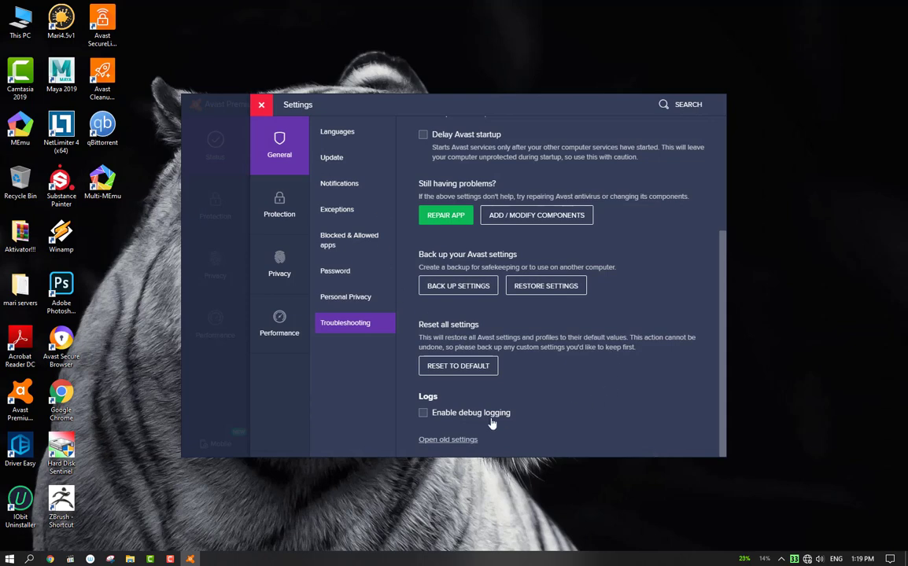
left_click(262, 105)
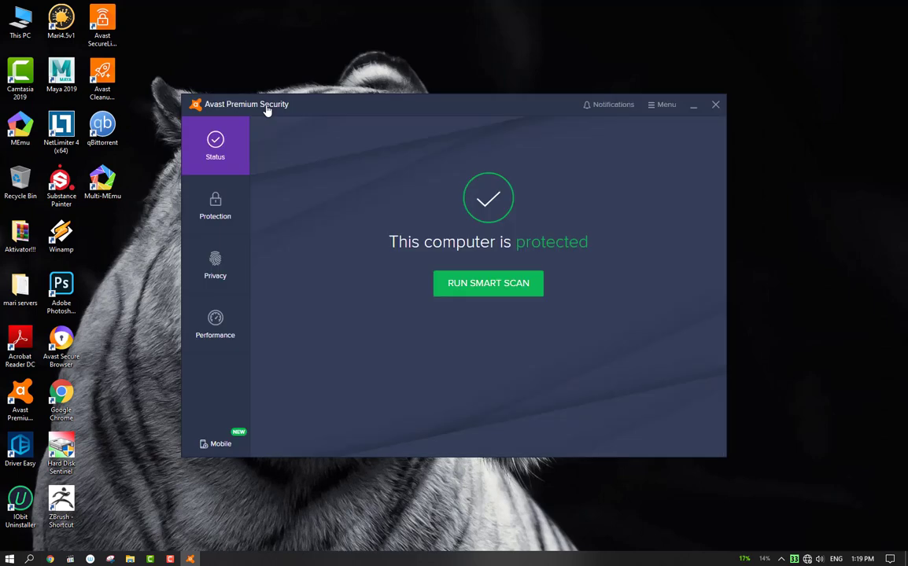
- Open the firewall settings from the protection section and review the Real Site and Sandbox settings
left_click(215, 220)
left_click(306, 408)
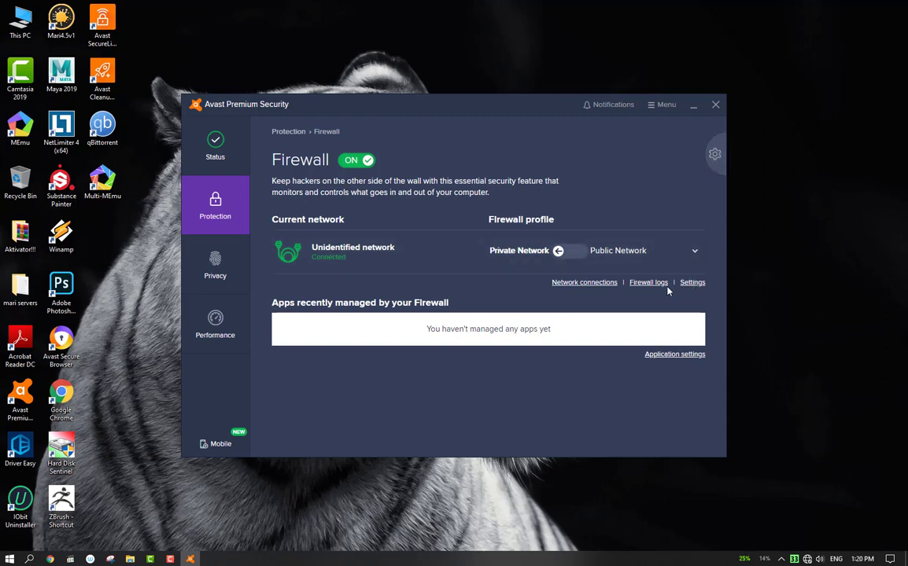
left_click(714, 155)
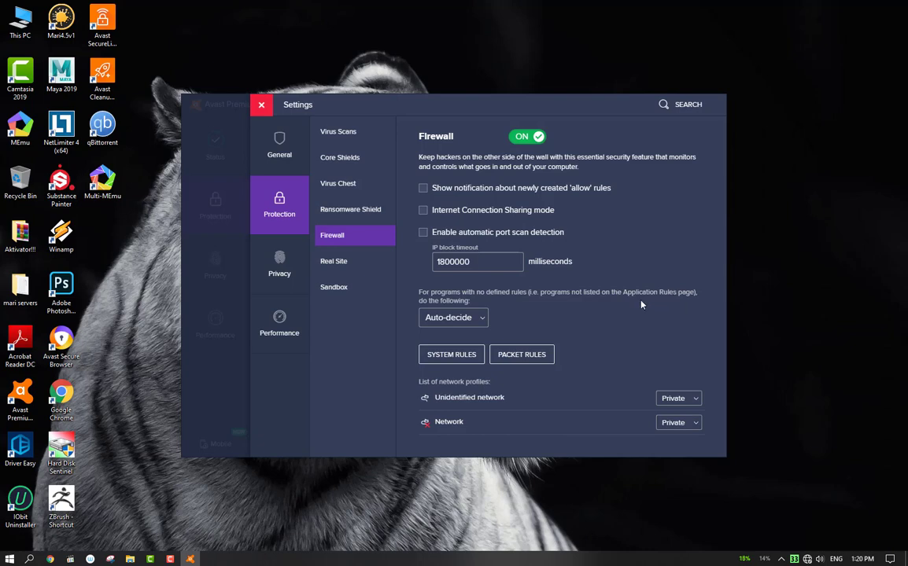
left_click(346, 266)
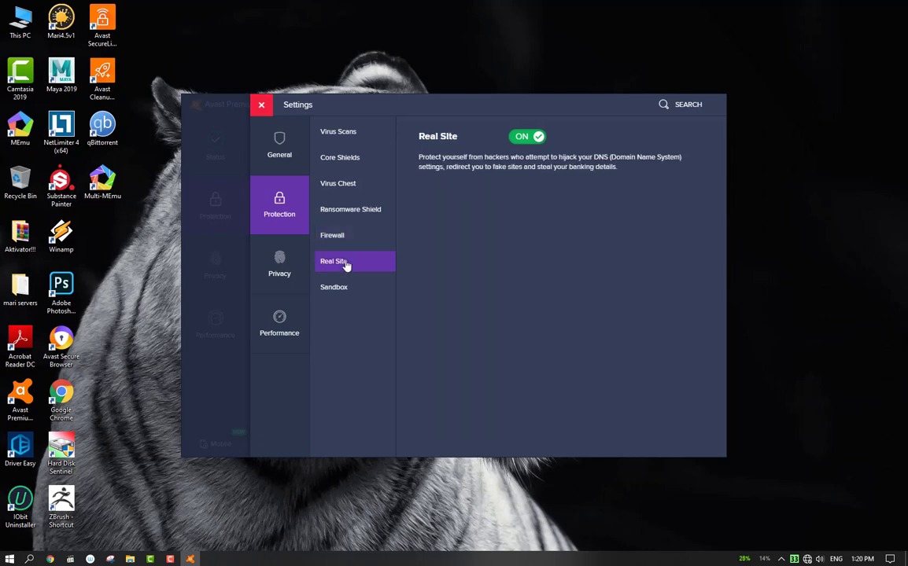
left_click(338, 289)
left_click(340, 269)
- In the firewall settings, set the profiles of Unidentified network and Network to Private
left_click(348, 238)
left_click(679, 398)
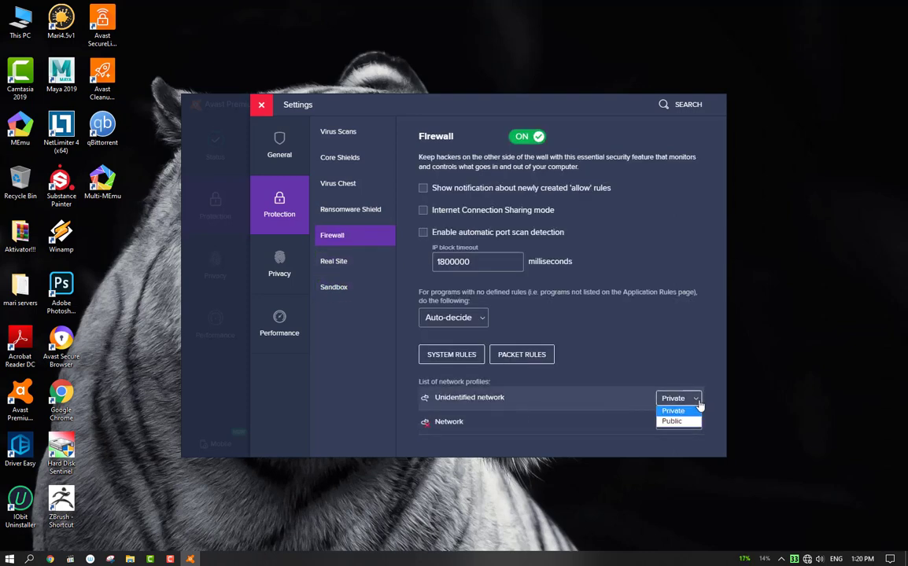
left_click(673, 411)
left_click(678, 423)
left_click(675, 435)
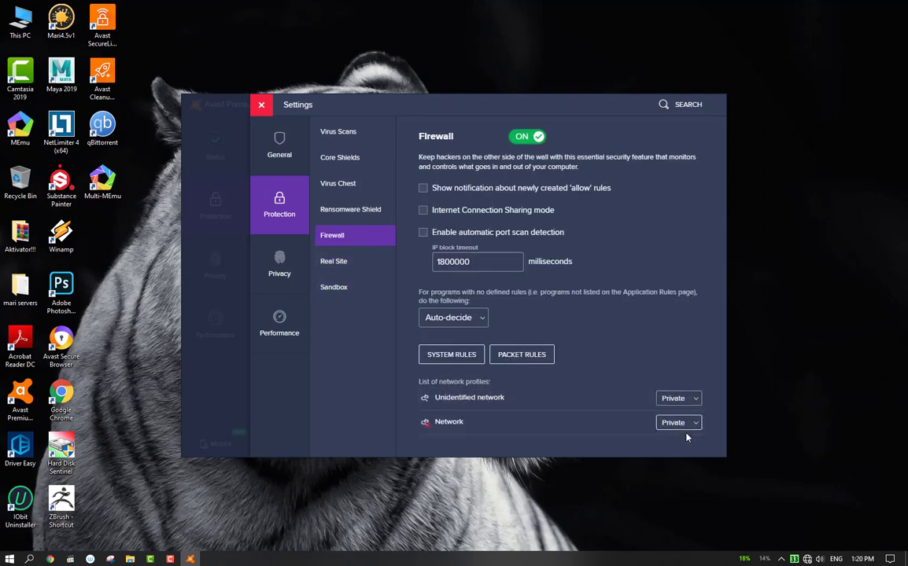
- Review the Ransomware Shield, Virus Chest and Core Shields settings, and return to the general settings
left_click(349, 212)
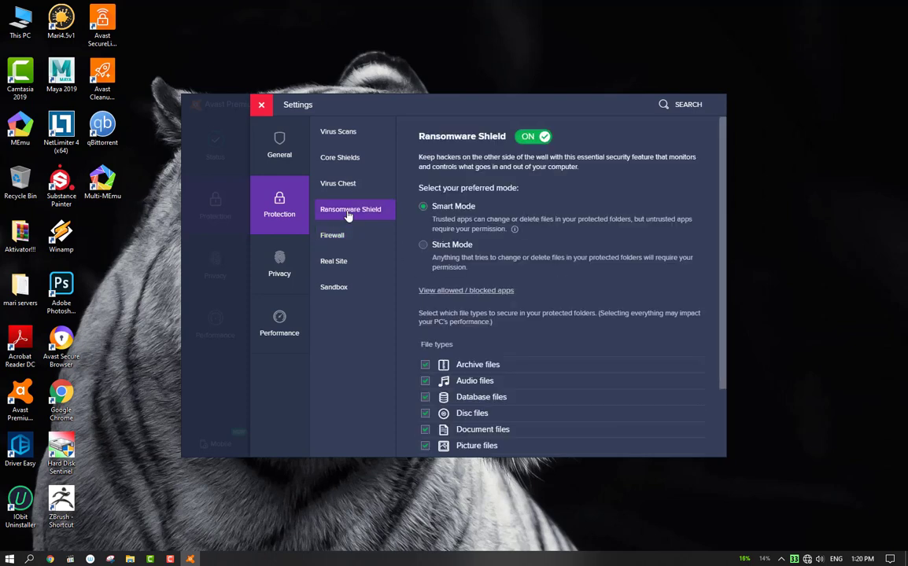
left_click(346, 184)
left_click(349, 160)
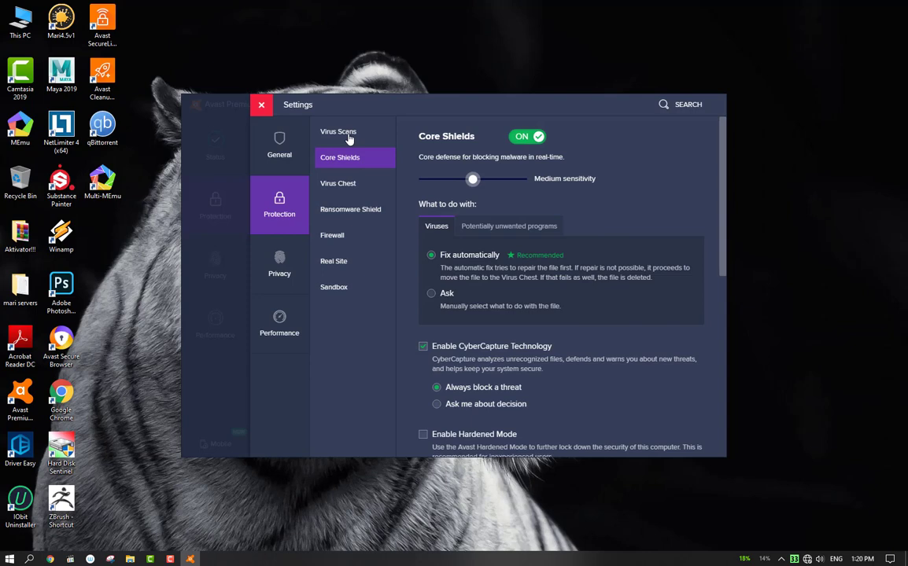
left_click(252, 140)
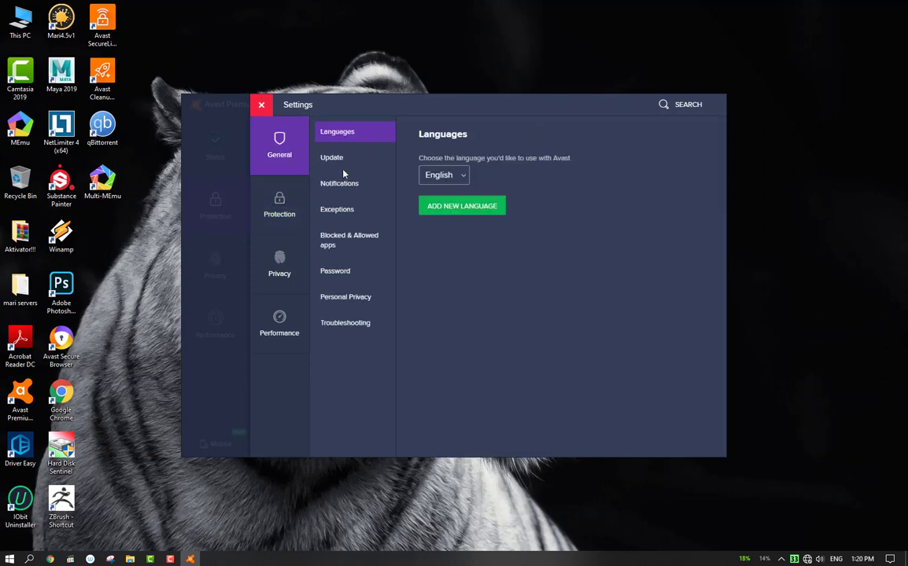
- Check the HTTPS scanning option in the Web Shield settings under Core Shields, then close the settings and the Avast window
left_click(306, 192)
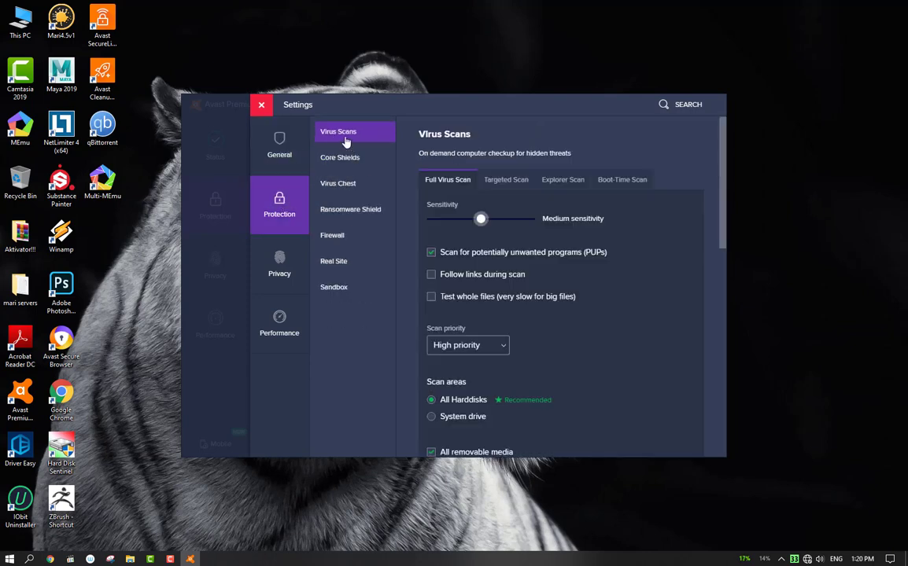
left_click(341, 161)
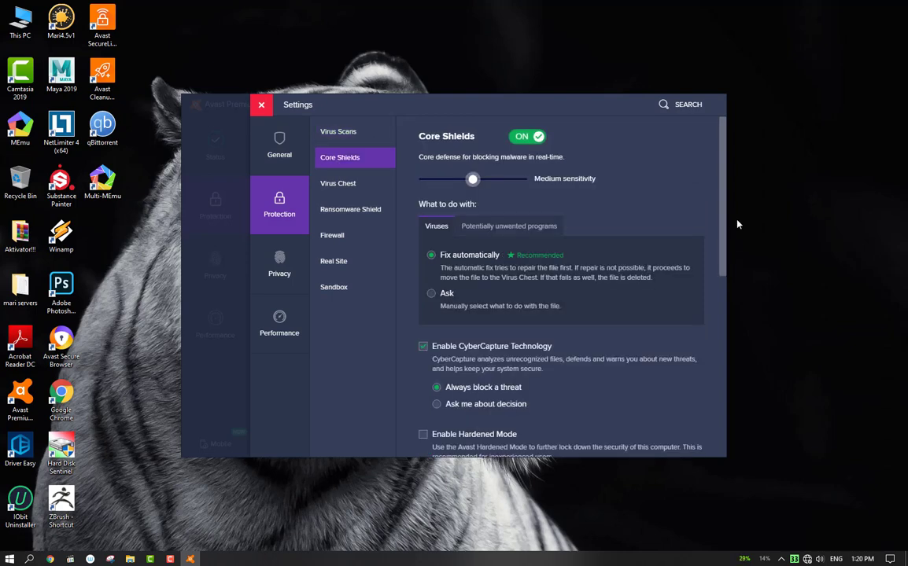
left_click_drag(718, 226, 708, 386)
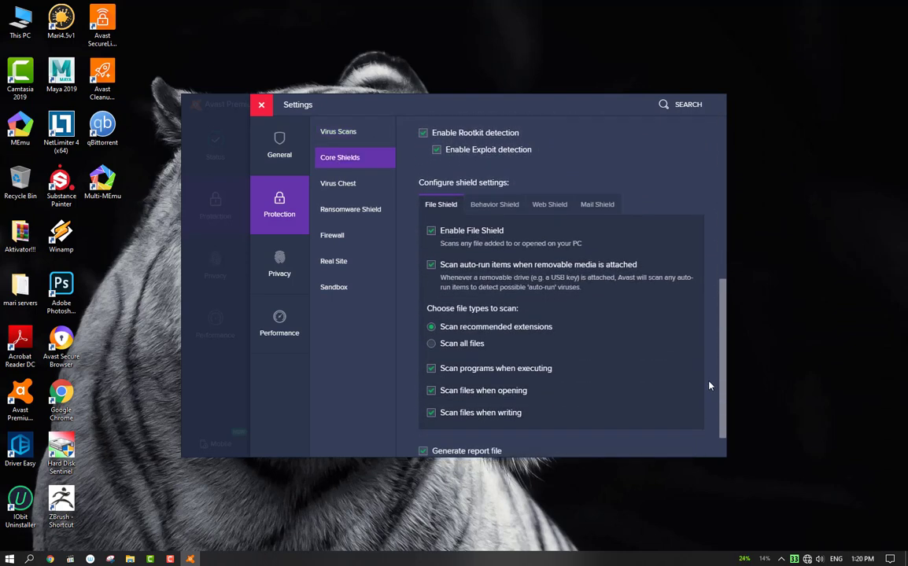
left_click(548, 207)
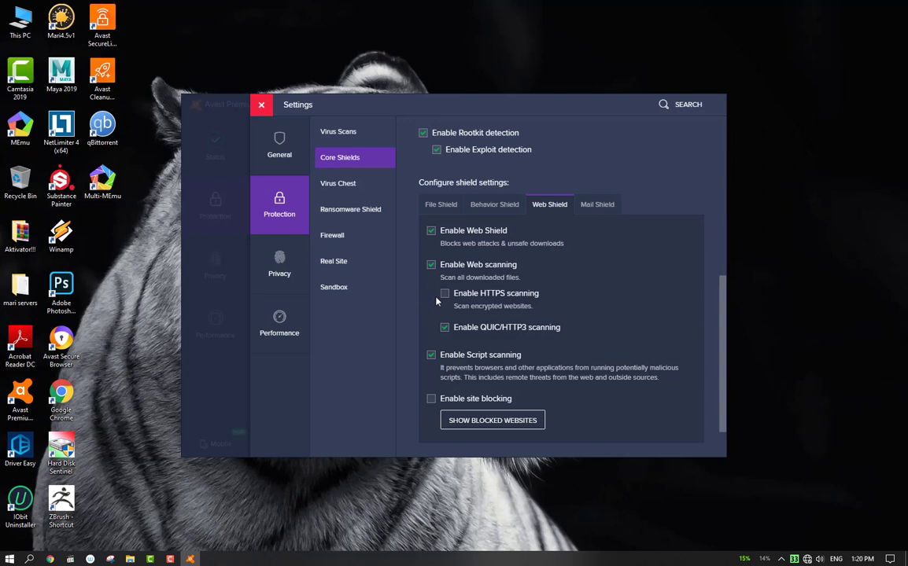
left_click(261, 105)
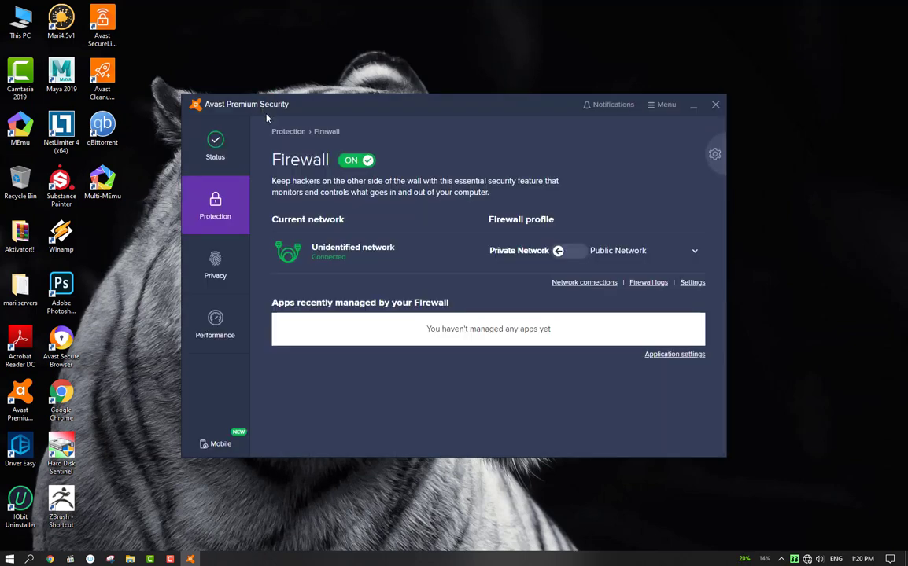
left_click(716, 106)
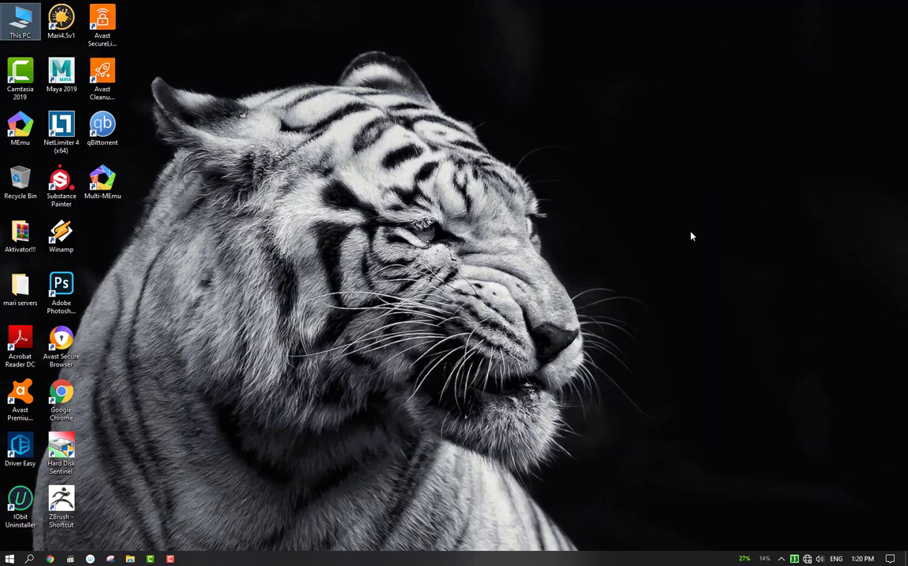
- Restart the computer
left_click(782, 559)
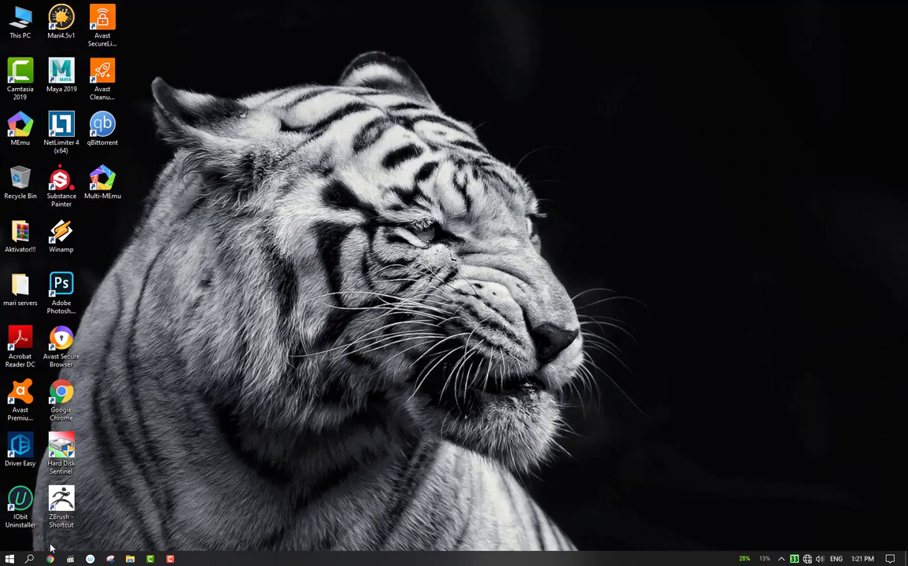
left_click(11, 559)
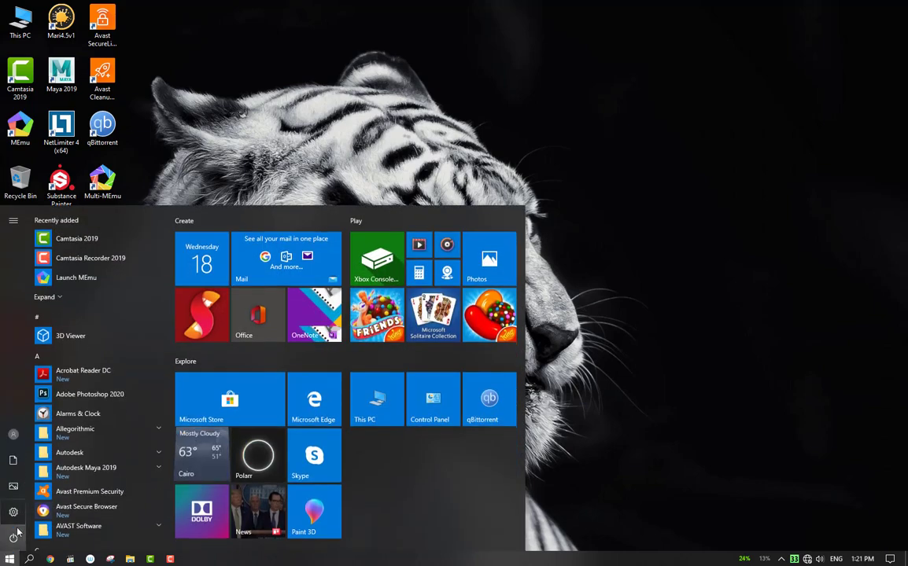
left_click(14, 538)
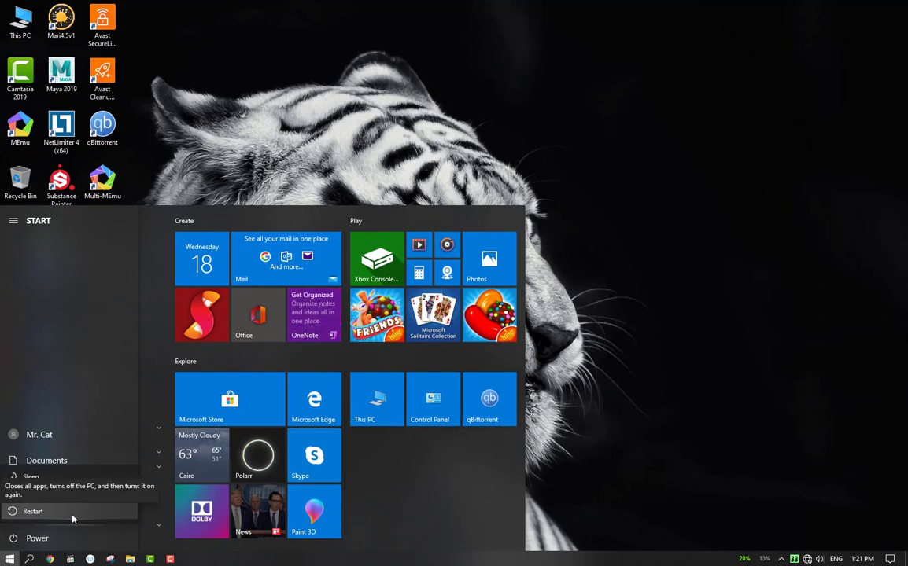
left_click(72, 512)
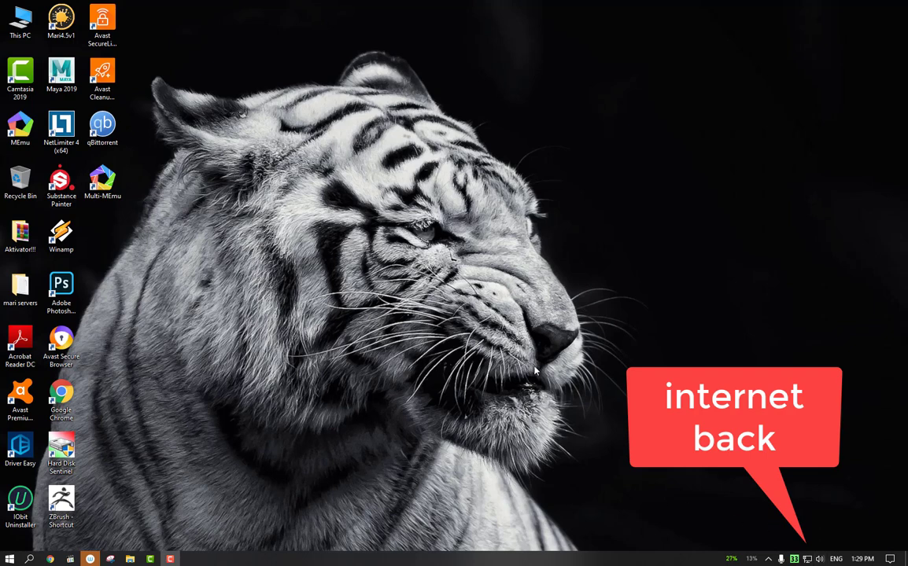
- Check the internet connection status and the network adapters in the Windows network settings, and close both windows
right_click(806, 558)
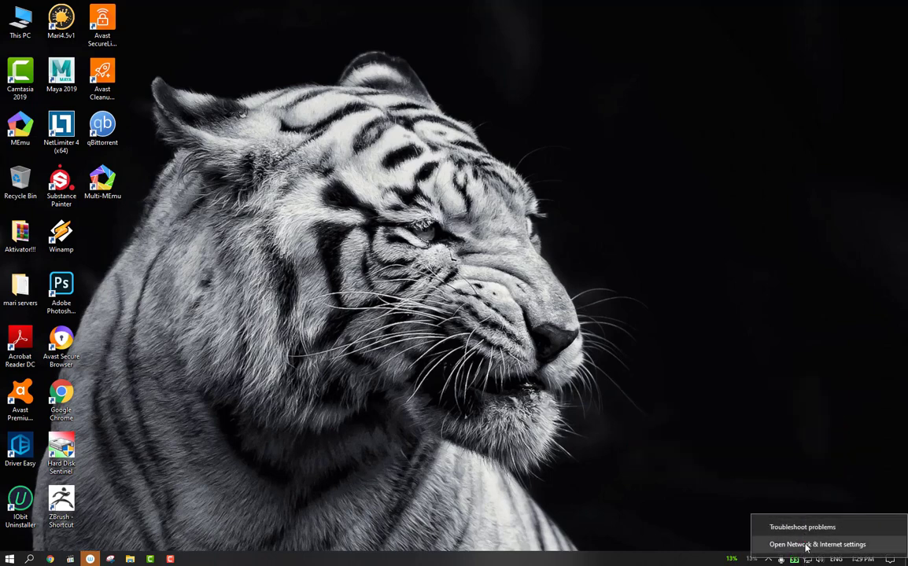
left_click(806, 544)
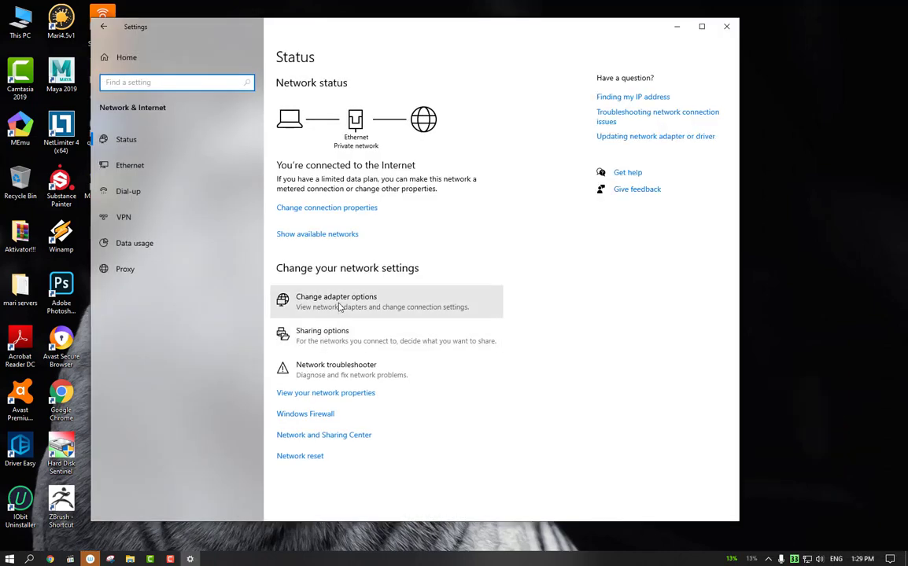
left_click(340, 306)
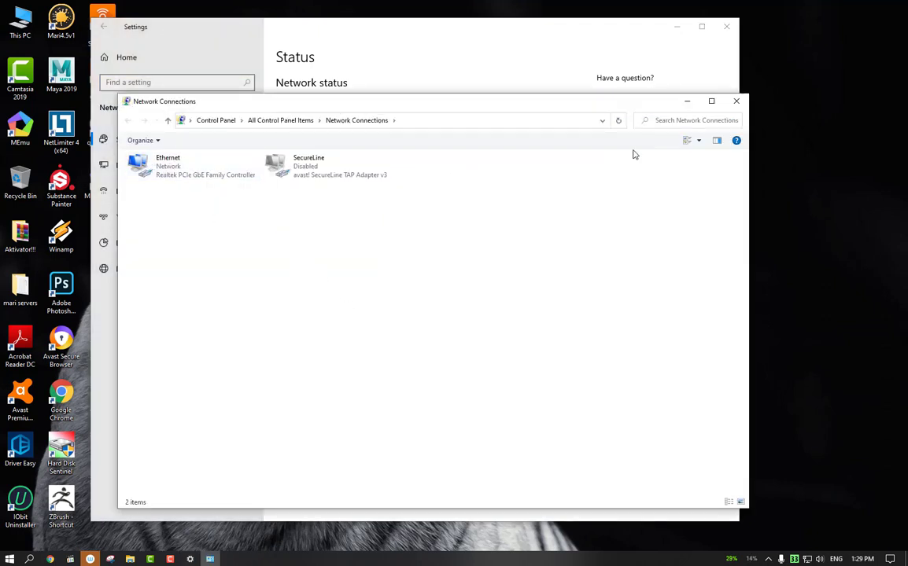
left_click(737, 103)
left_click(725, 28)
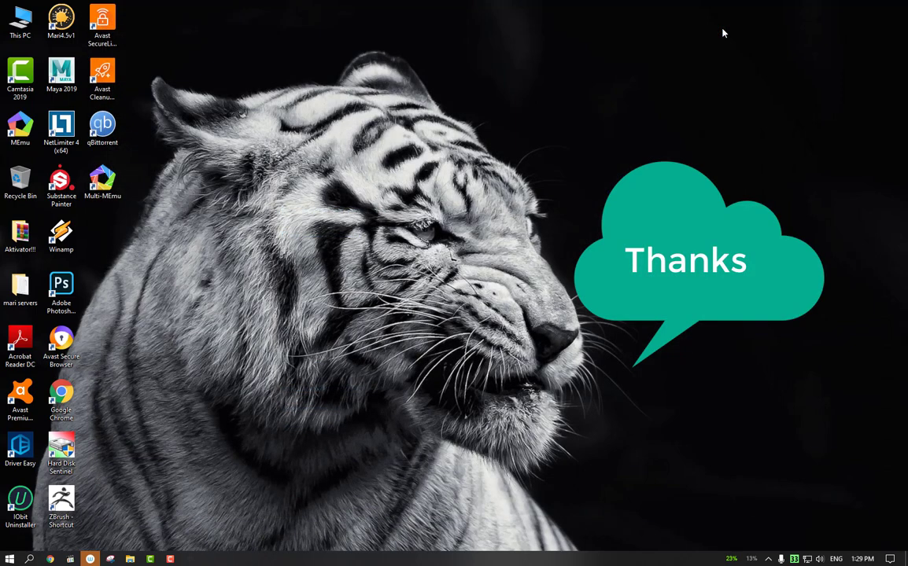